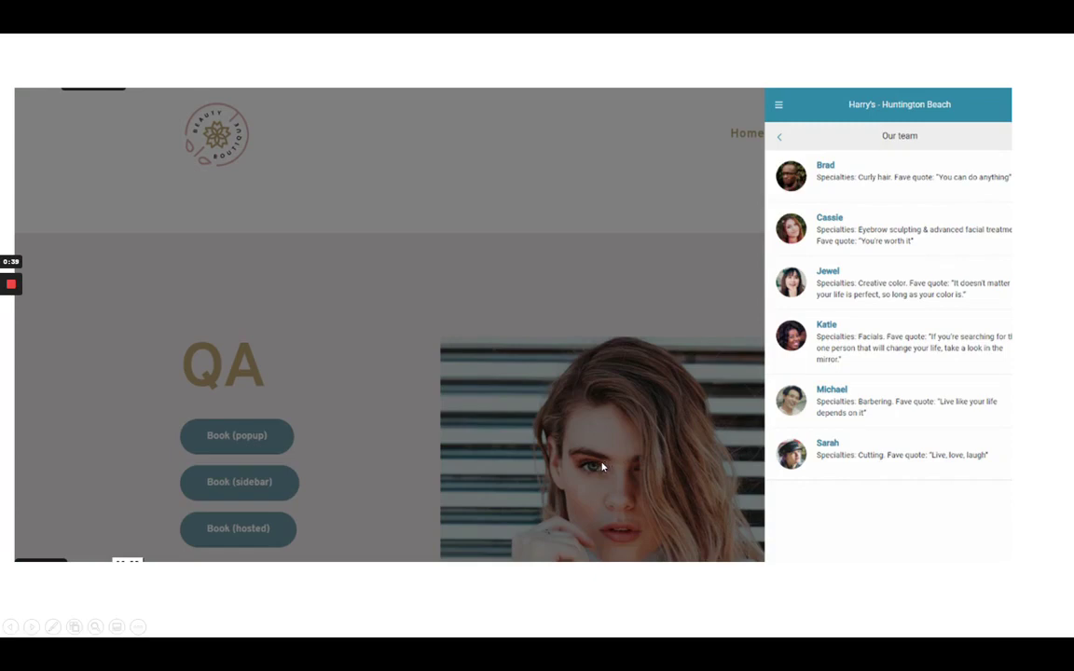
Bring up the Start menu's list of installed apps.
{"action": "key", "text": "super"}
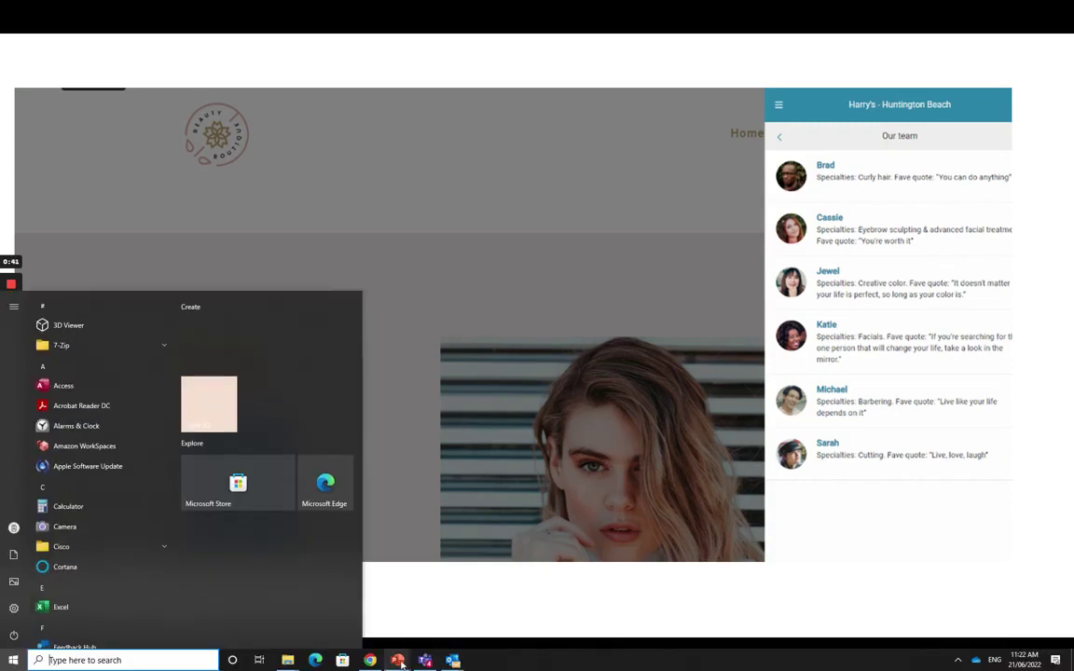
Switch to the Shortcuts Customer Console and open the Company Settings page.
{"action": "left_click", "coordinate": [370, 660]}
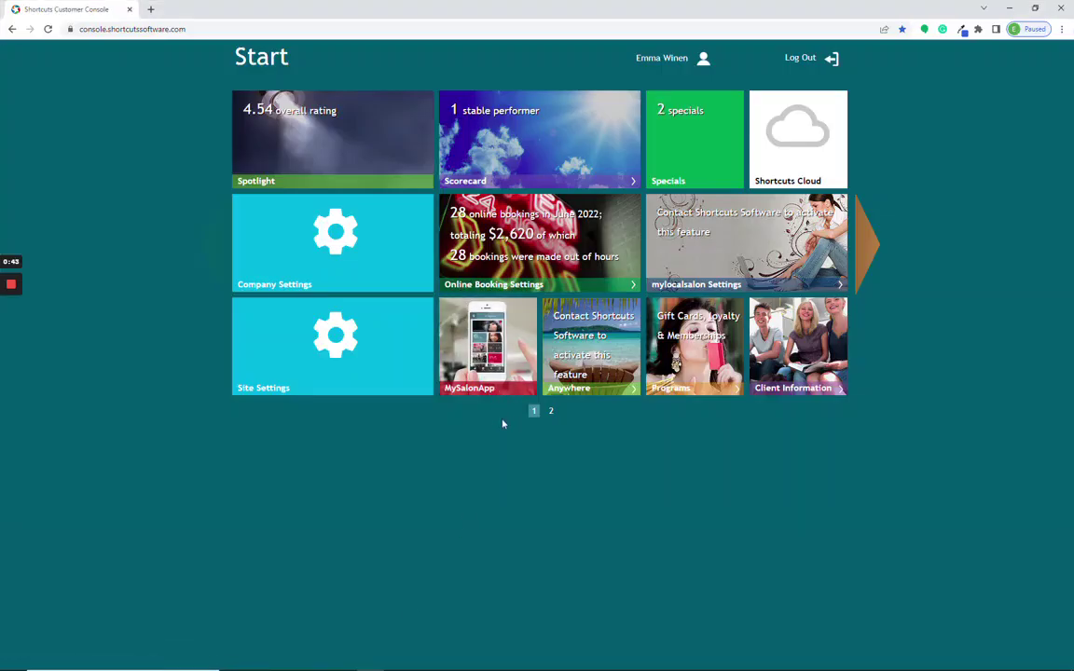
{"action": "left_click", "coordinate": [317, 266]}
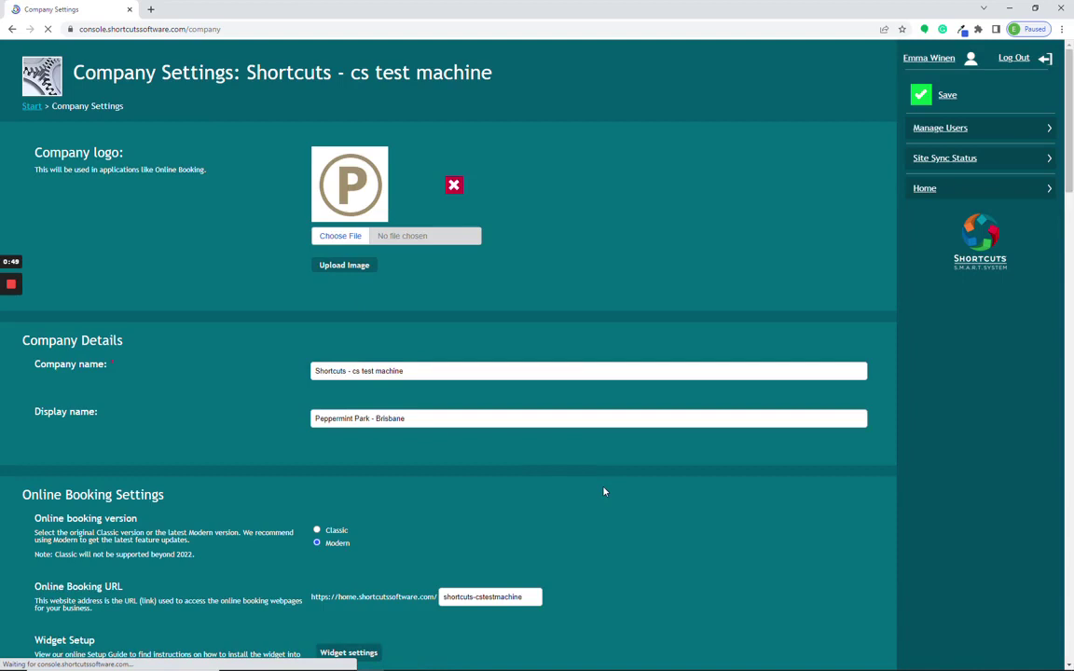
{"action": "scroll", "coordinate": [603, 492], "scroll_direction": "down", "scroll_amount": 2}
Scroll down to Online Booking Settings and highlight the Online Booking URL heading.
{"action": "scroll", "coordinate": [604, 491], "scroll_direction": "down", "scroll_amount": 2}
{"action": "scroll", "coordinate": [653, 491], "scroll_direction": "down", "scroll_amount": 1}
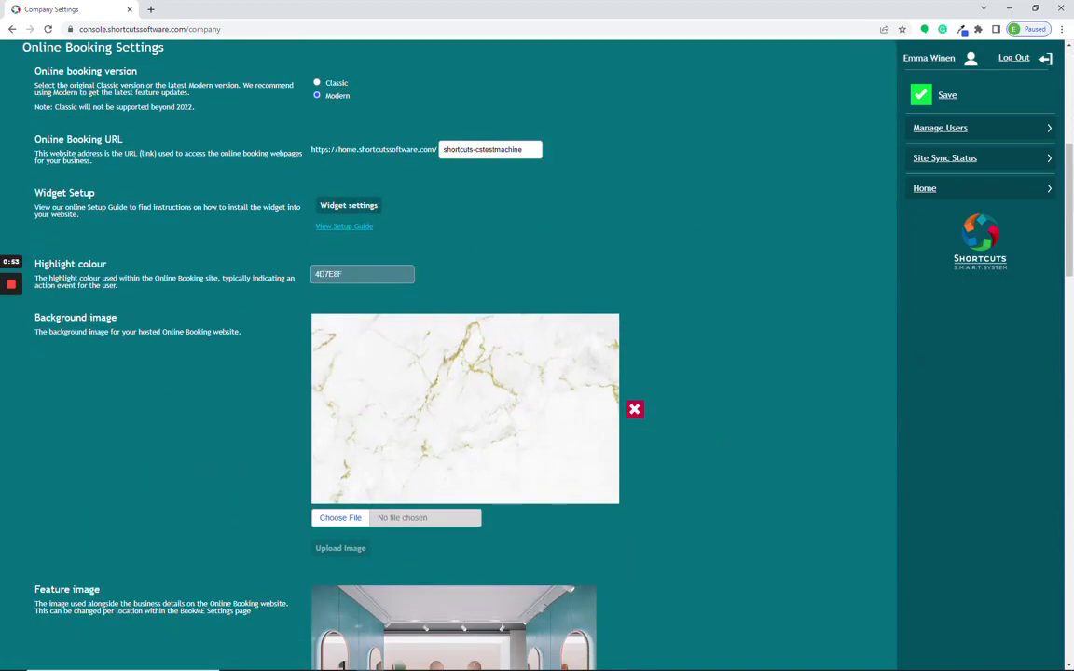
{"action": "triple_click", "coordinate": [127, 141]}
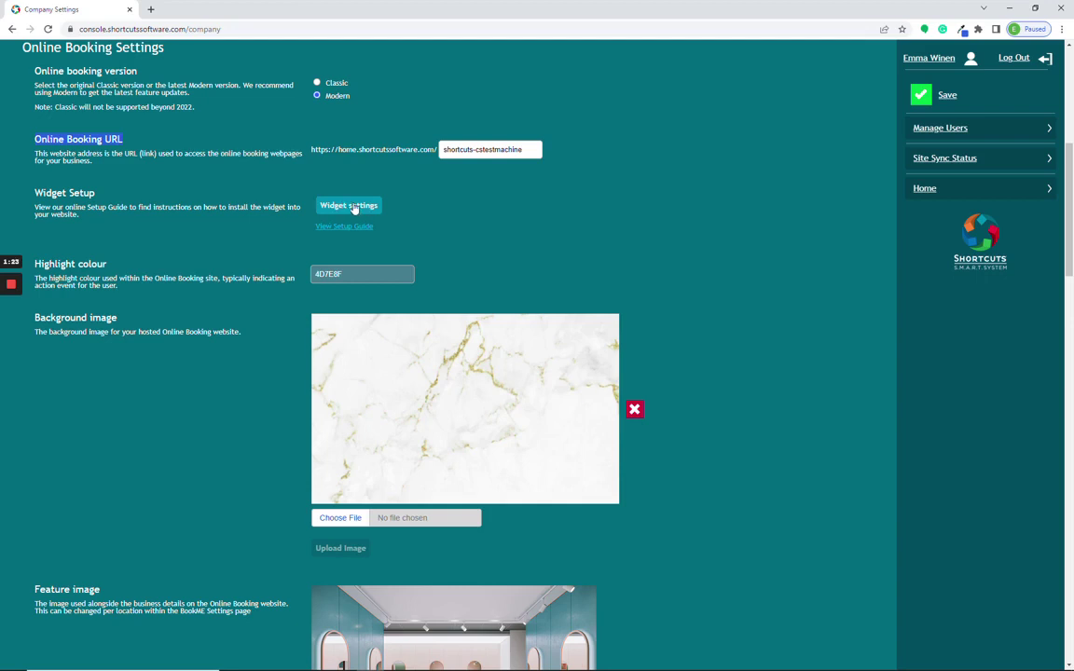
In Widget settings, set the booking widget display style to Side panel.
{"action": "left_click", "coordinate": [353, 207]}
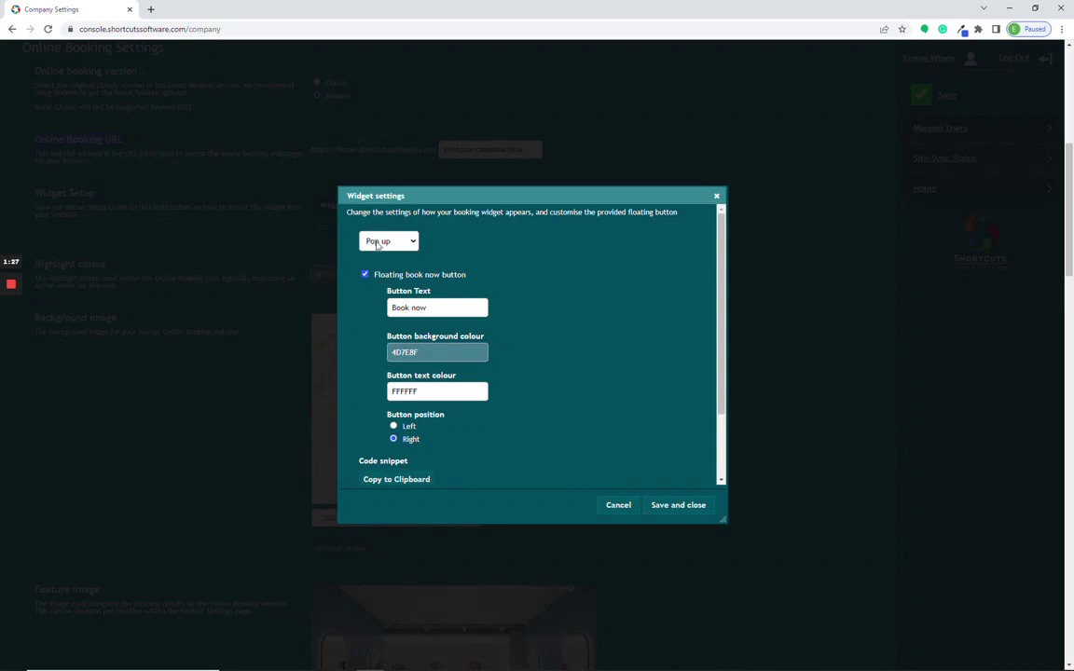
{"action": "left_click", "coordinate": [402, 242]}
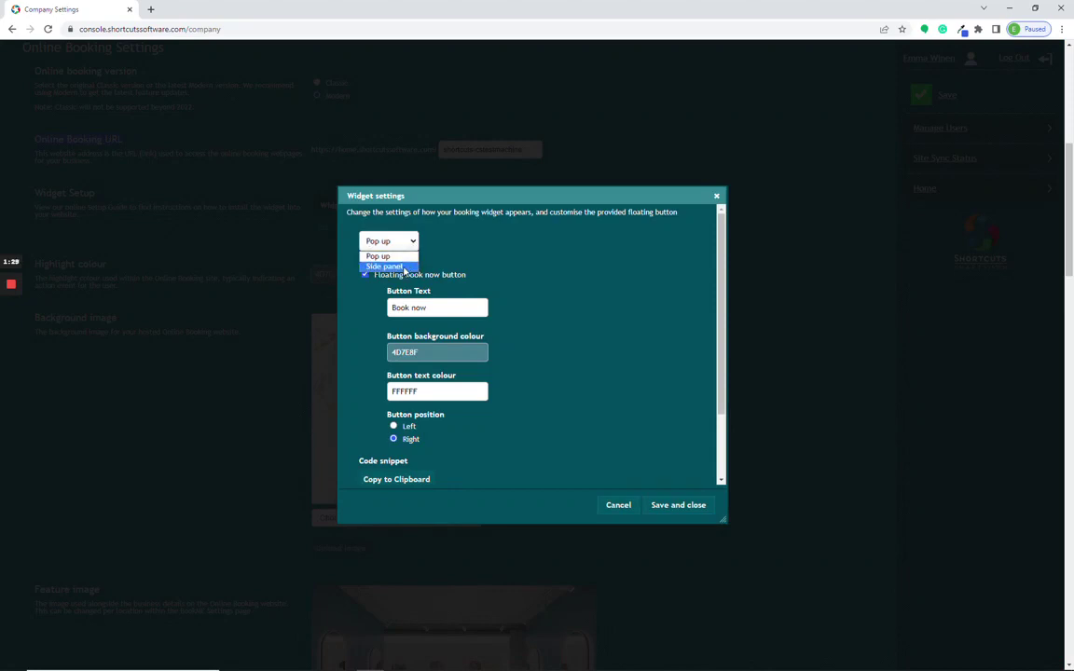
{"action": "left_click", "coordinate": [385, 266]}
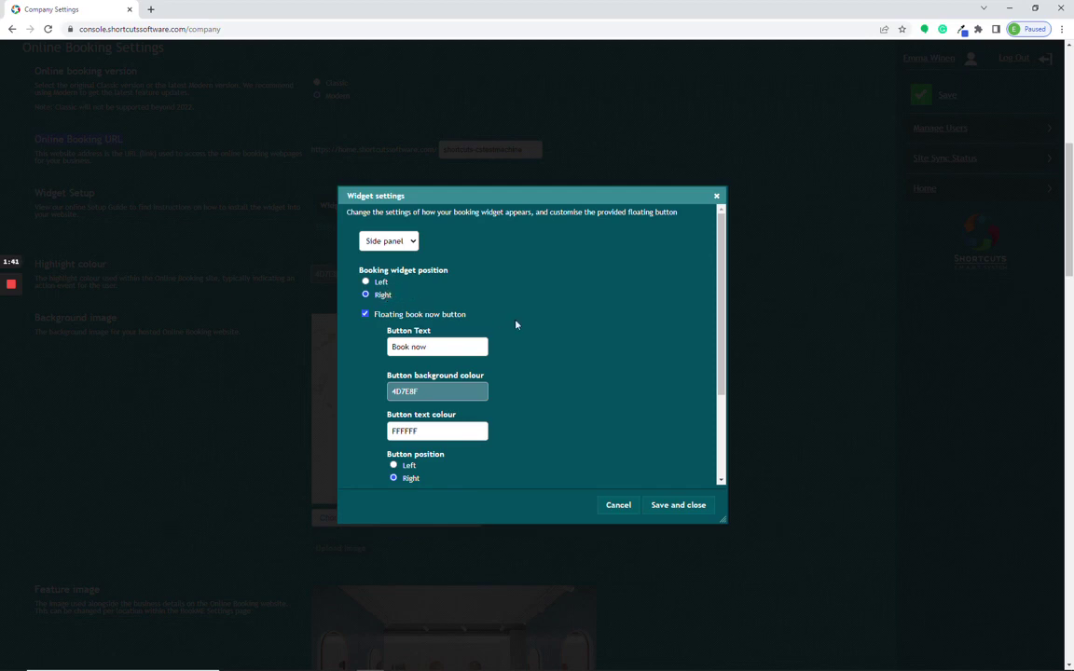
Review the 'Book now' button text and its 4D7E8F and FFFFFF colours.
{"action": "scroll", "coordinate": [516, 325], "scroll_direction": "down", "scroll_amount": 1}
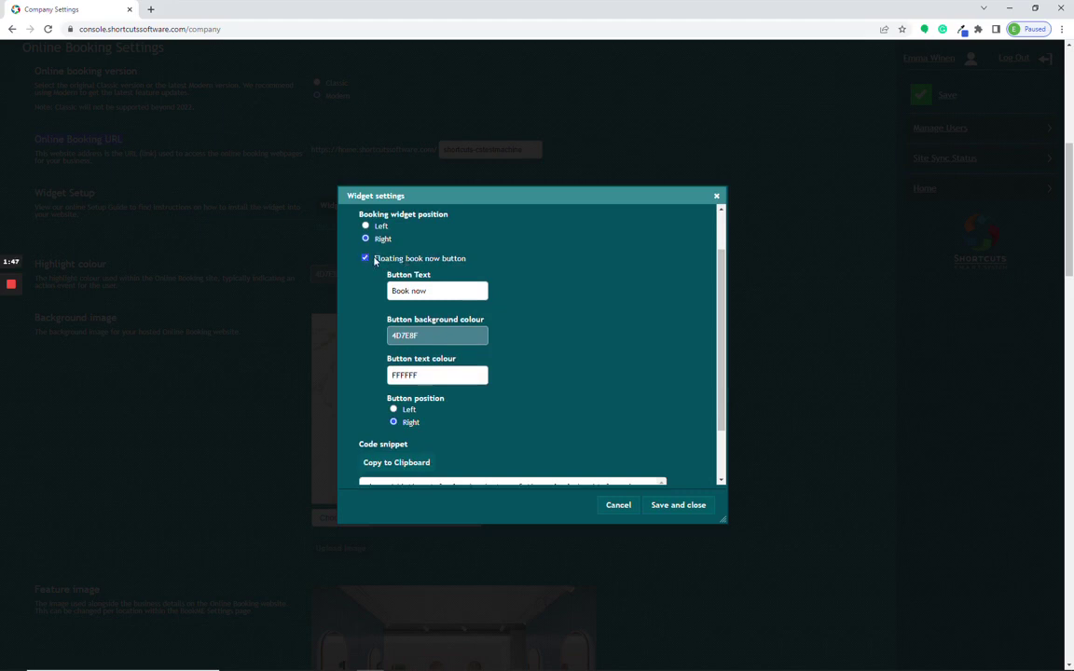
{"action": "key", "text": "Tab"}
{"action": "key", "text": "Tab"}
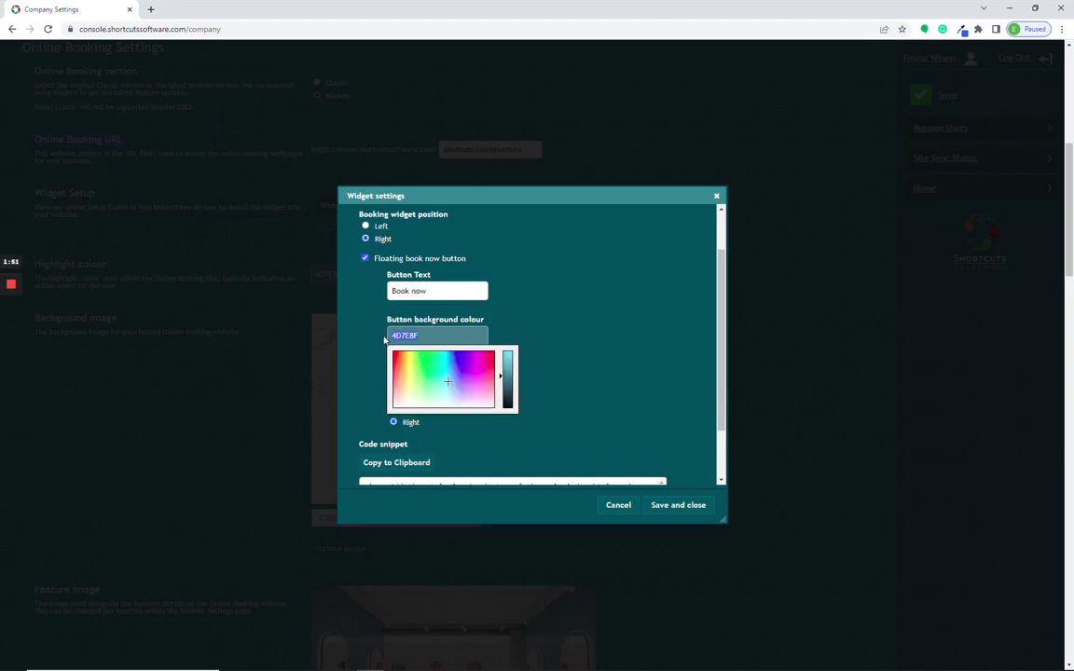
{"action": "left_click", "coordinate": [378, 345]}
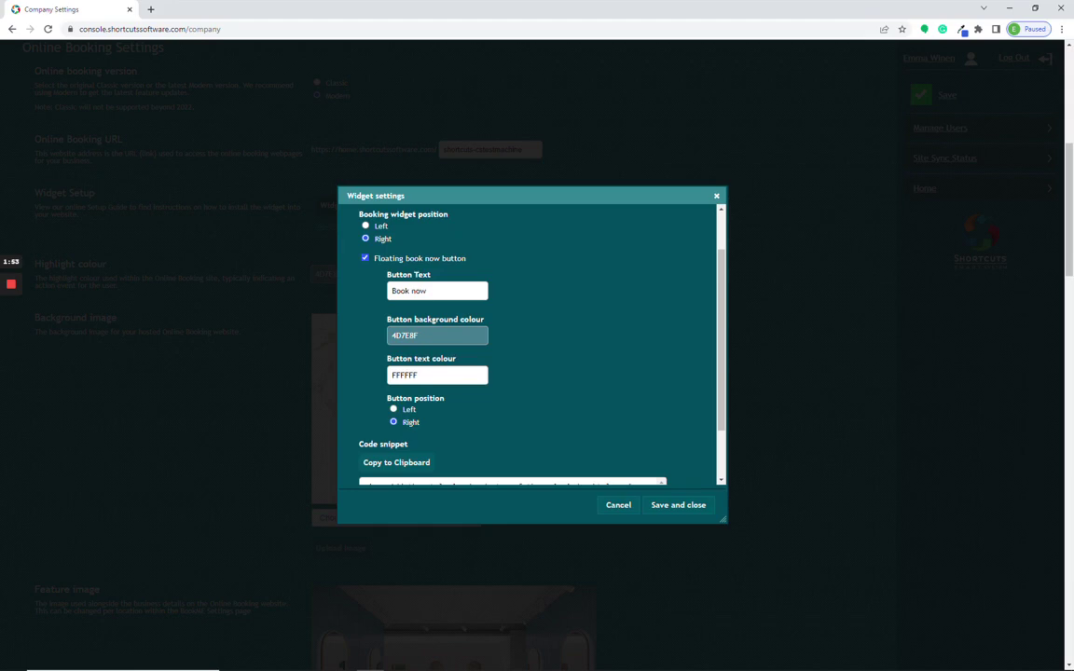
{"action": "key", "text": "Tab"}
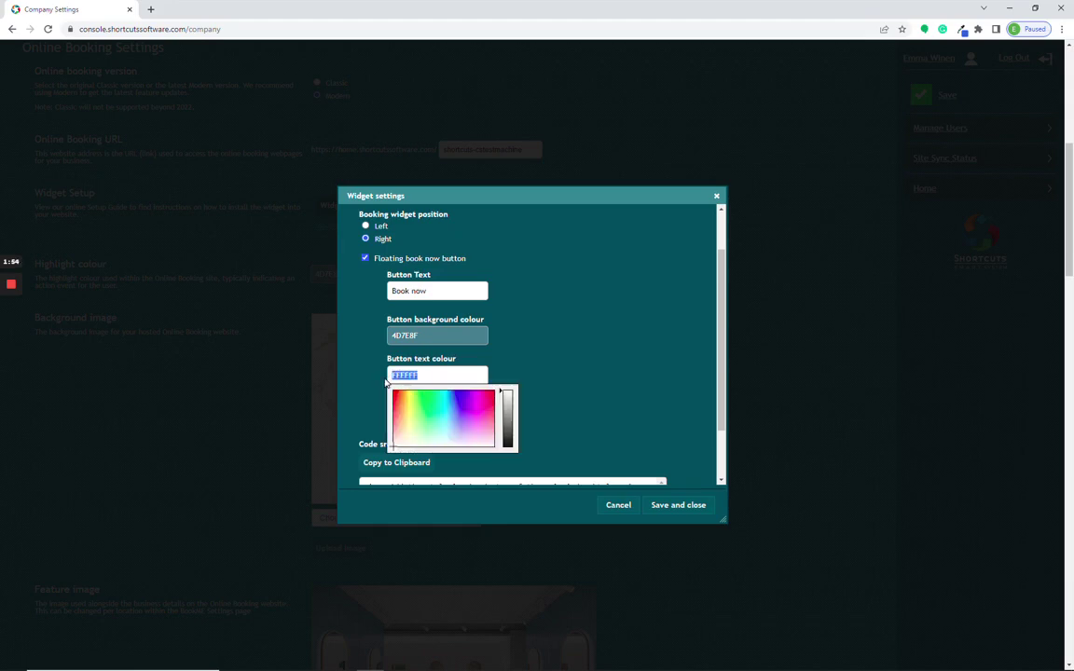
{"action": "left_click", "coordinate": [370, 383]}
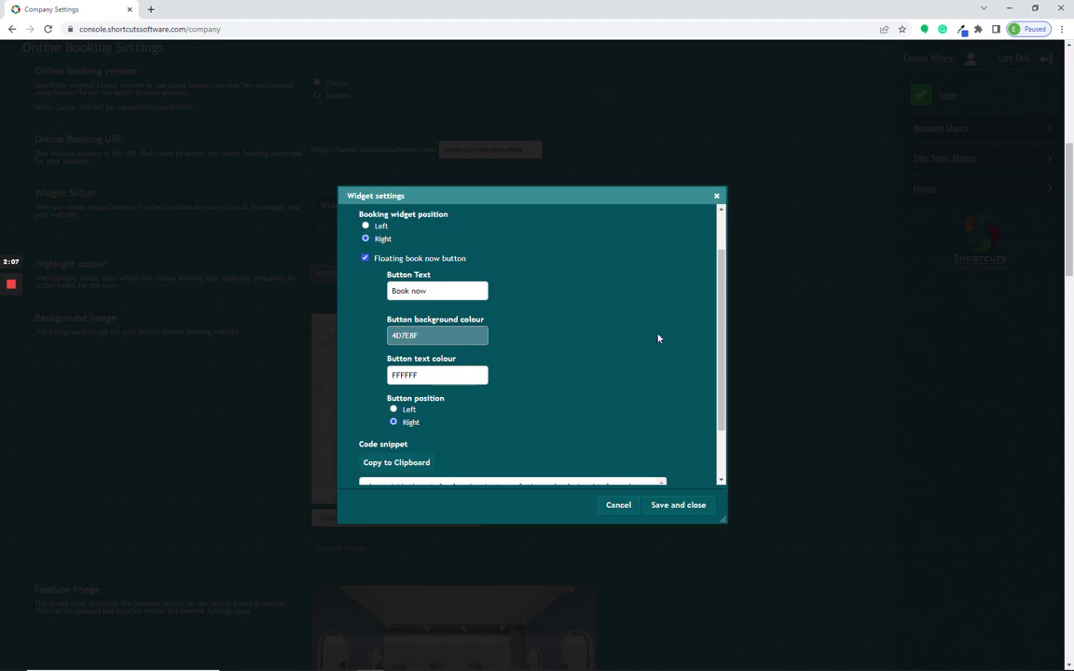
Copy the side-panel widget's embed code snippet to the clipboard.
{"action": "scroll", "coordinate": [611, 389], "scroll_direction": "down", "scroll_amount": 1}
{"action": "scroll", "coordinate": [559, 405], "scroll_direction": "down", "scroll_amount": 1}
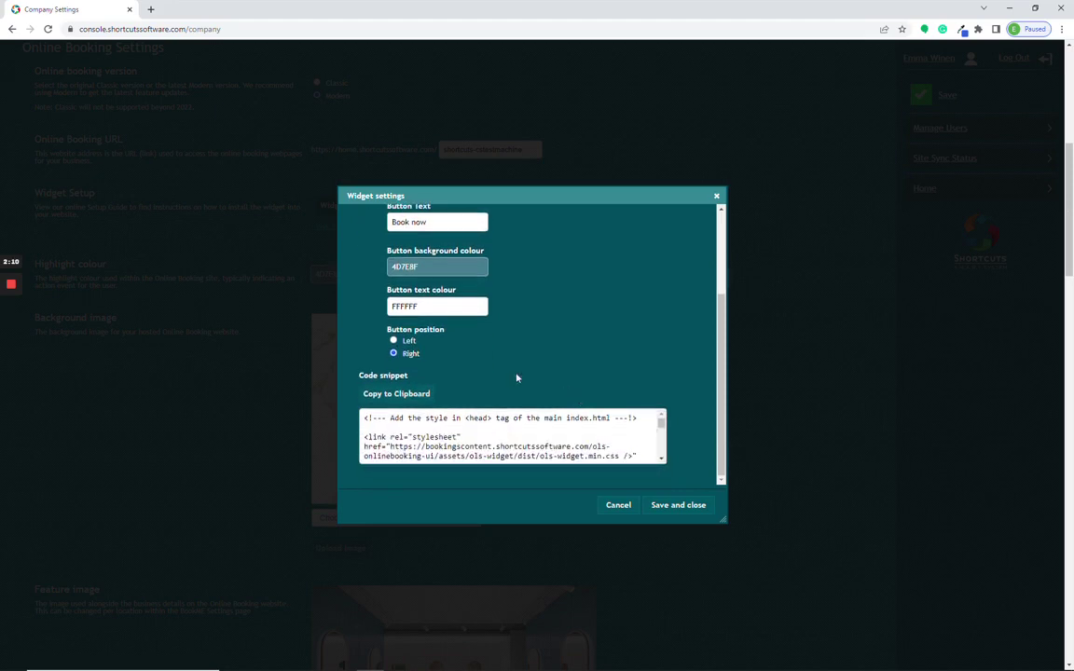
{"action": "left_click", "coordinate": [398, 396]}
{"action": "mouse_move", "coordinate": [661, 423]}
{"action": "left_mouse_down"}
{"action": "mouse_move", "coordinate": [663, 454]}
{"action": "mouse_move", "coordinate": [661, 420]}
{"action": "left_mouse_up"}
{"action": "scroll", "coordinate": [541, 345], "scroll_direction": "up", "scroll_amount": 3}
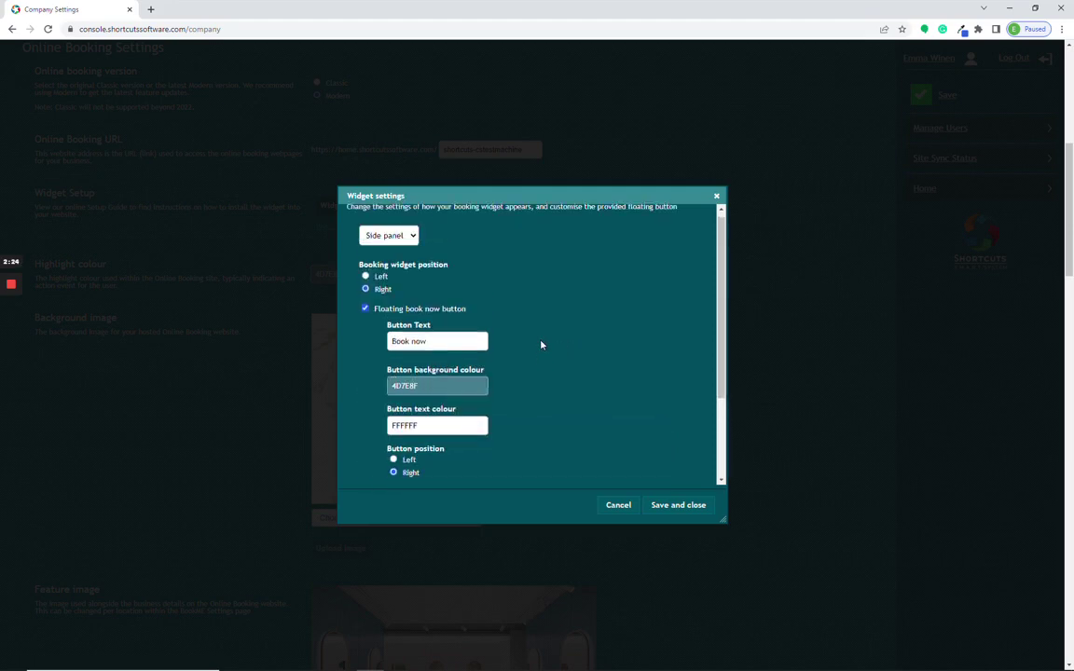
Change the widget display style to Pop up and scroll to its code snippet.
{"action": "left_click", "coordinate": [415, 242]}
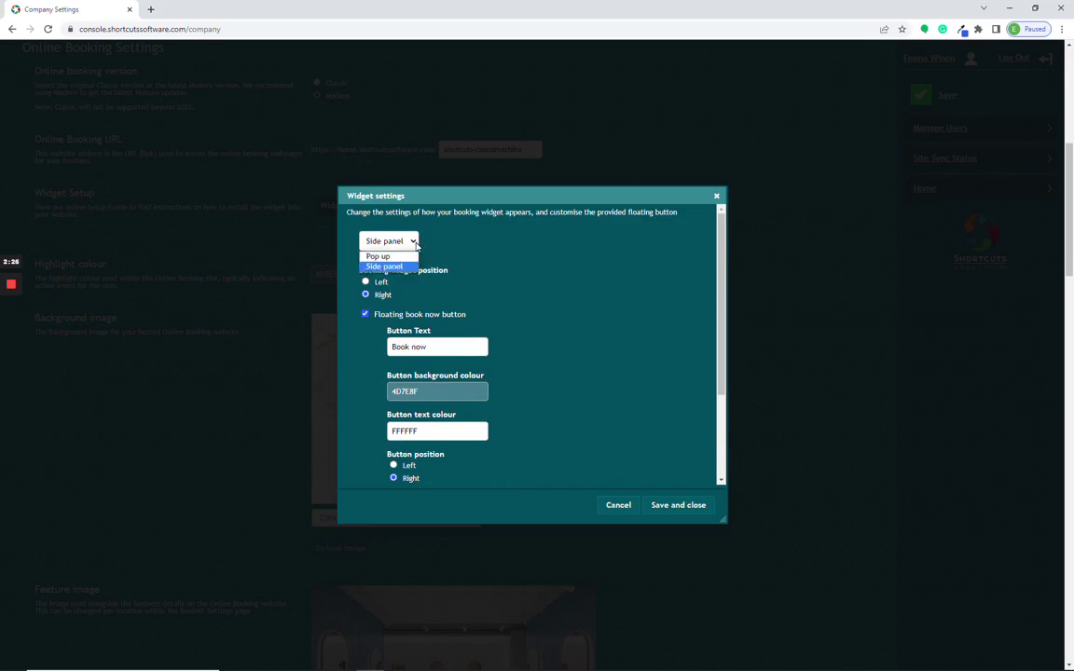
{"action": "left_click", "coordinate": [398, 257]}
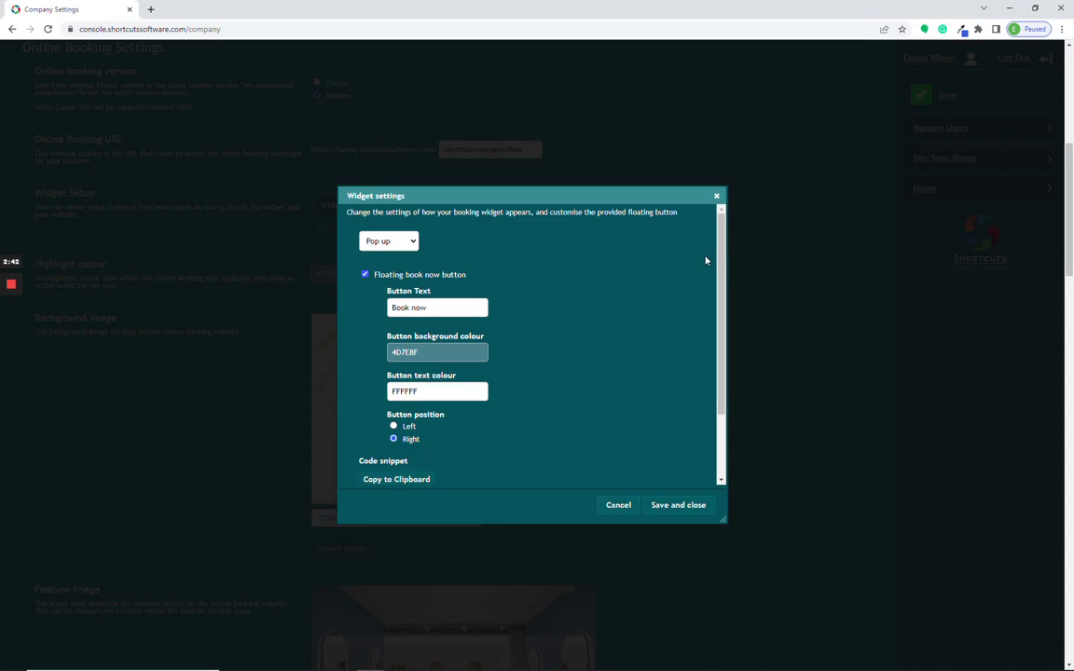
{"action": "scroll", "coordinate": [554, 421], "scroll_direction": "down", "scroll_amount": 1}
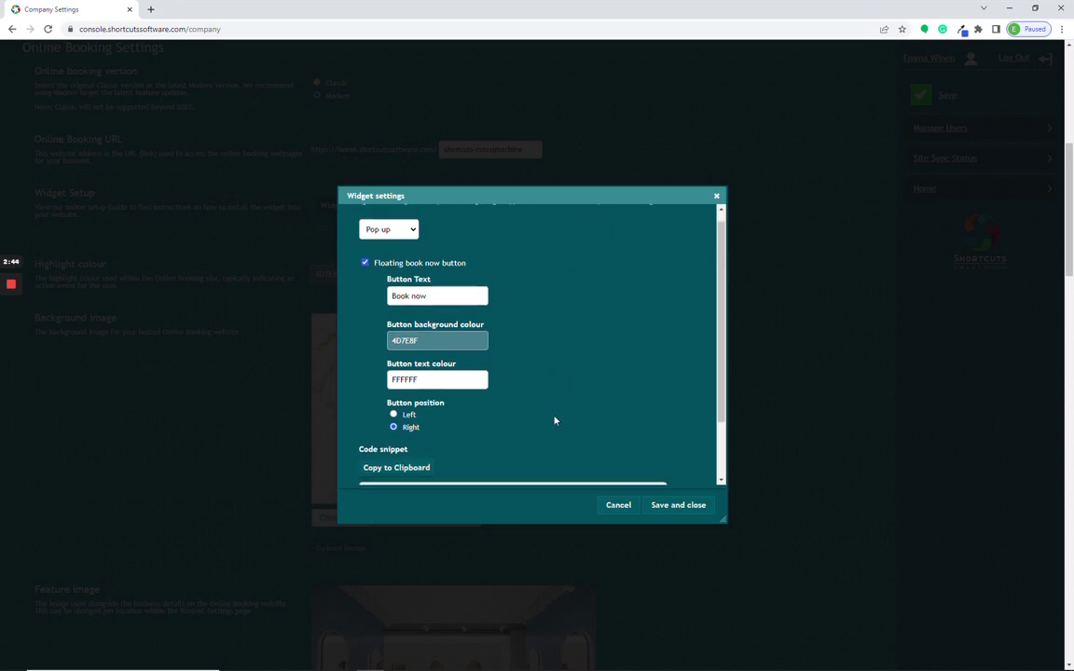
{"action": "scroll", "coordinate": [554, 421], "scroll_direction": "down", "scroll_amount": 2}
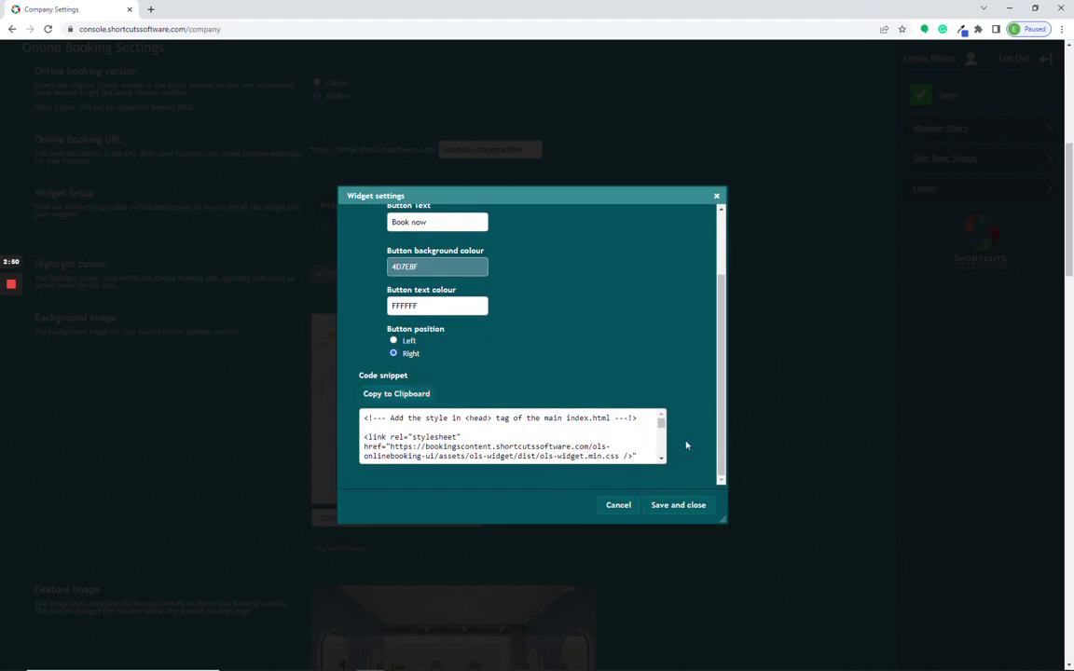
Close the Widget settings dialog, returning to Online Booking Settings.
{"action": "left_click", "coordinate": [618, 507]}
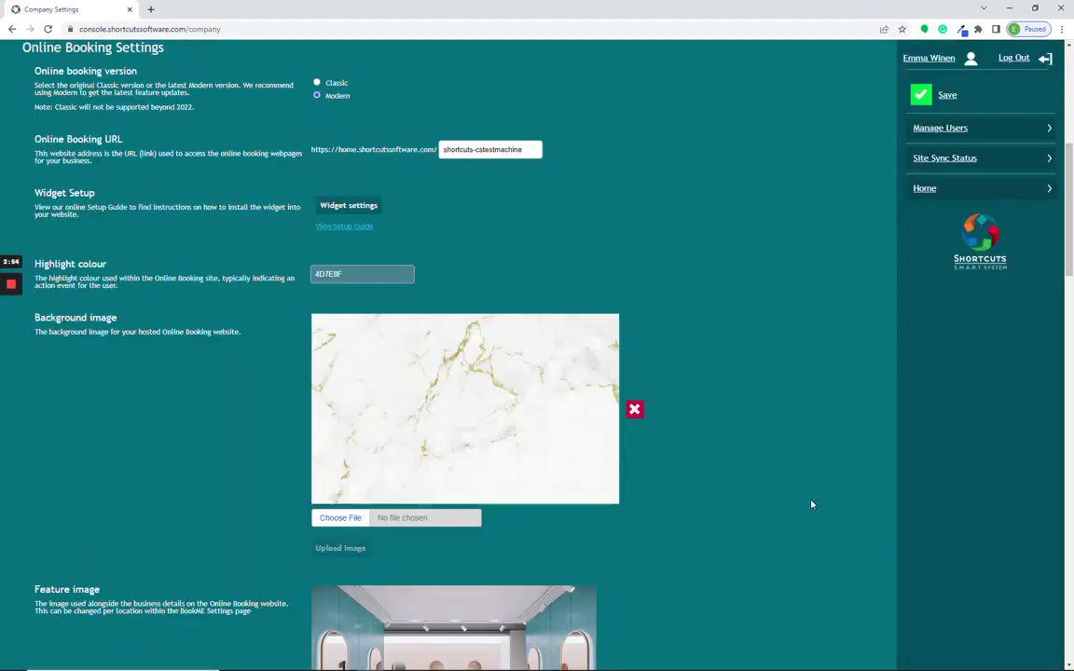